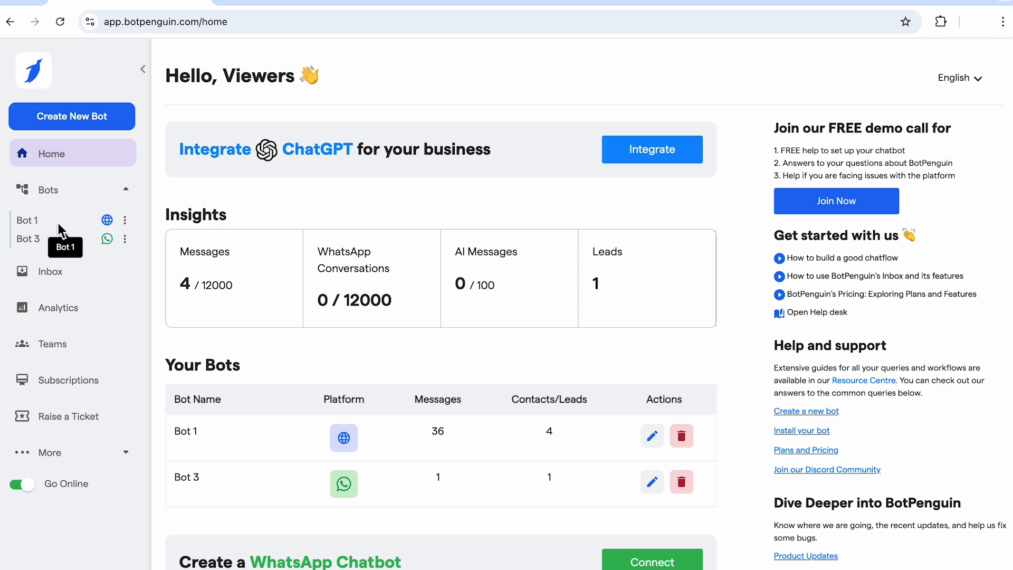
- Open Bot 1's Website Chatbot Settings, go to AI Settings and expand the bot personality section
{"action": "left_click", "coordinate": [58, 224]}
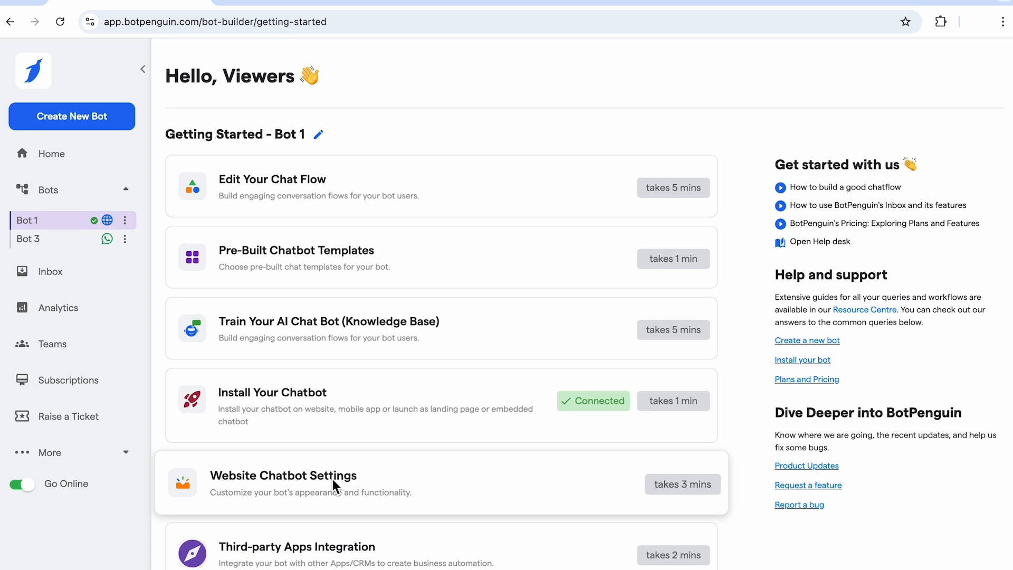
{"action": "left_click", "coordinate": [332, 479]}
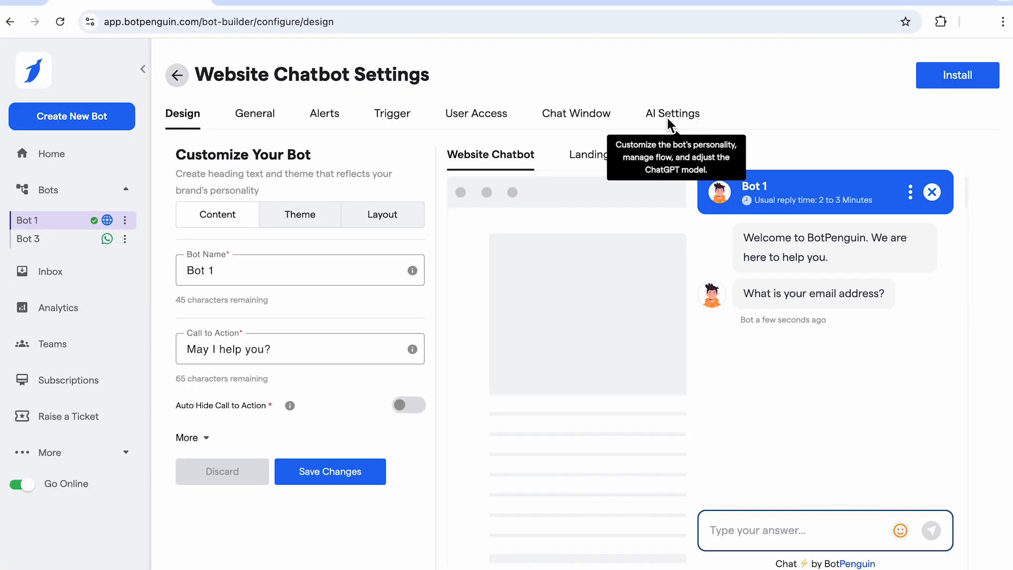
{"action": "left_click", "coordinate": [684, 122]}
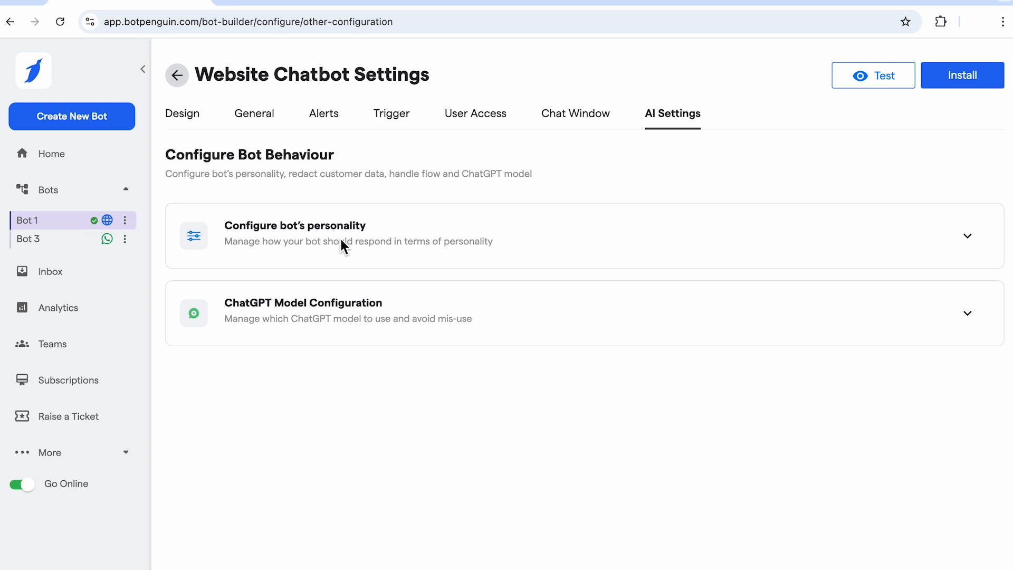
{"action": "left_click", "coordinate": [358, 232]}
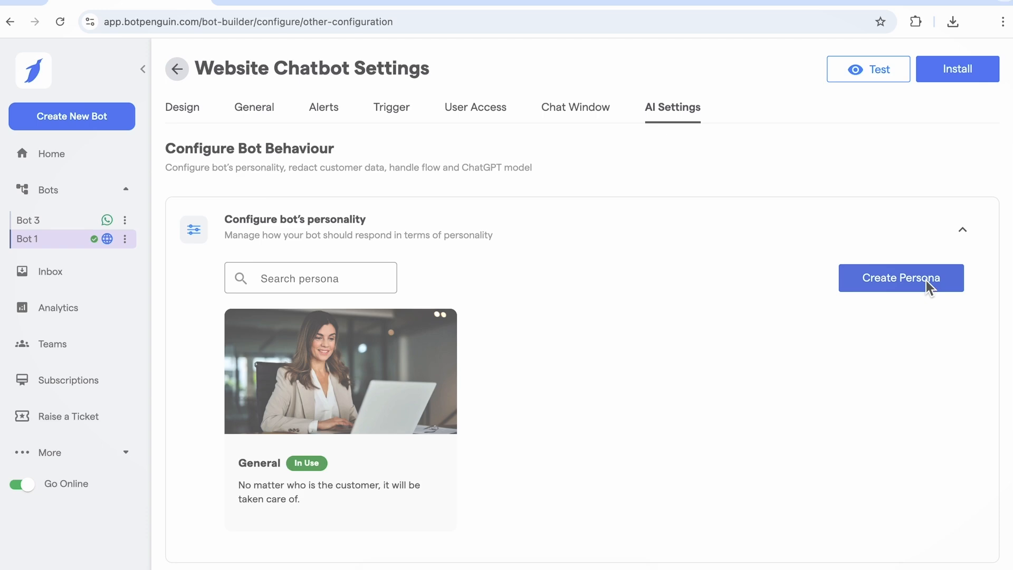
- Start a new persona titled General with the description "Same for all." and upload its photo
{"action": "left_click", "coordinate": [925, 280]}
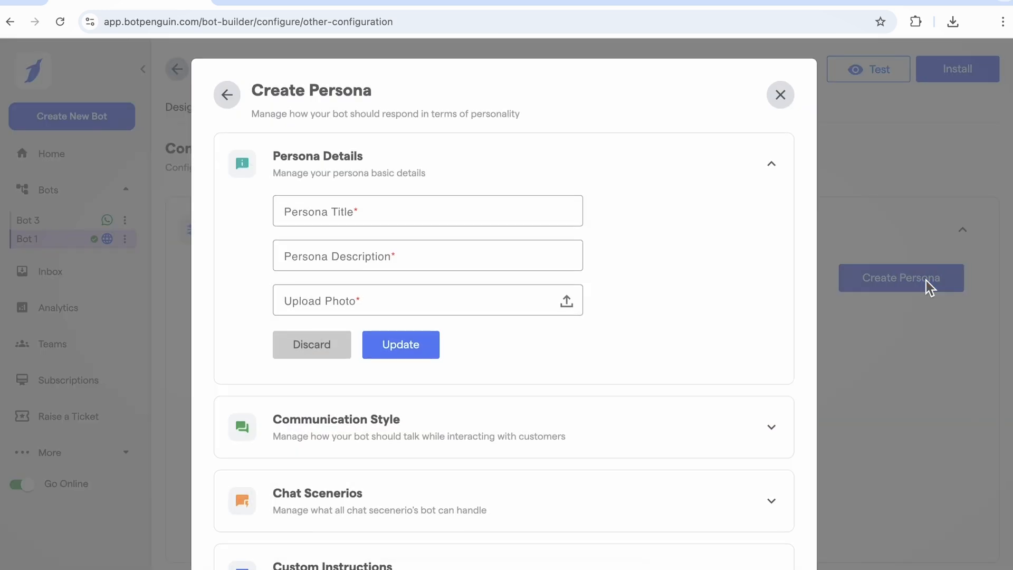
{"action": "left_click", "coordinate": [396, 210]}
{"action": "type", "text": "General"}
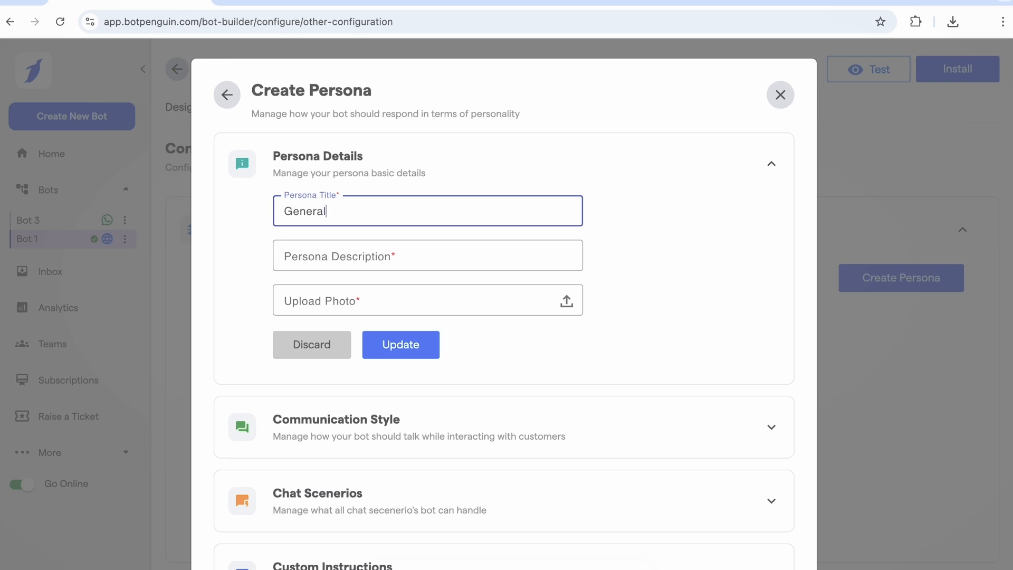
{"action": "left_click", "coordinate": [403, 254]}
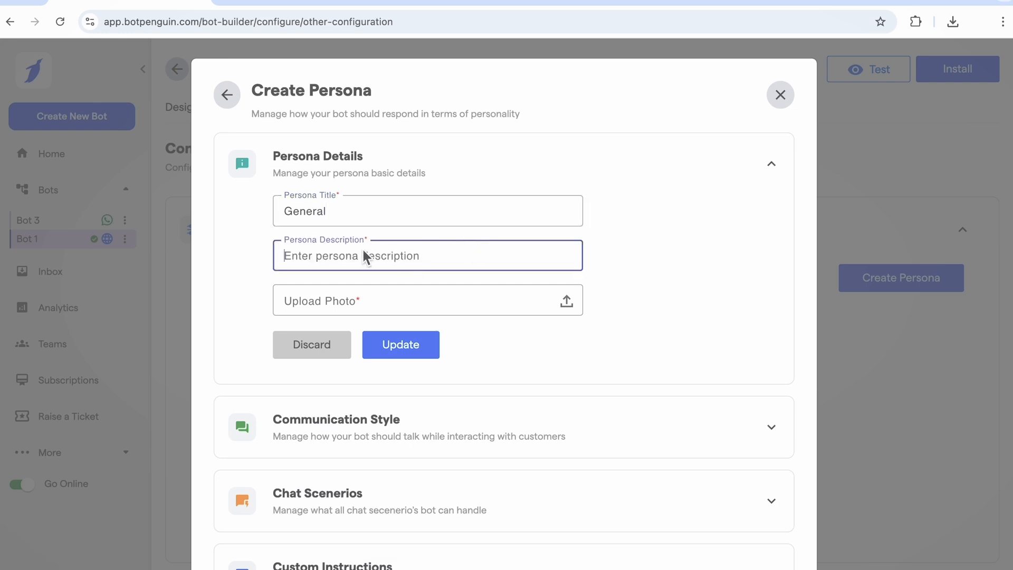
{"action": "type", "text": "Same for all."}
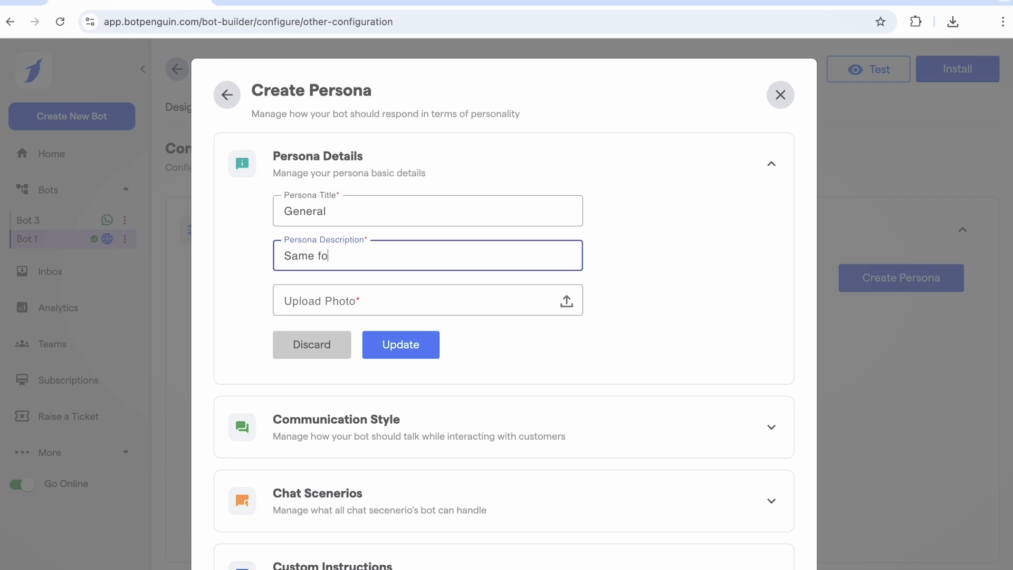
{"action": "left_click", "coordinate": [569, 300]}
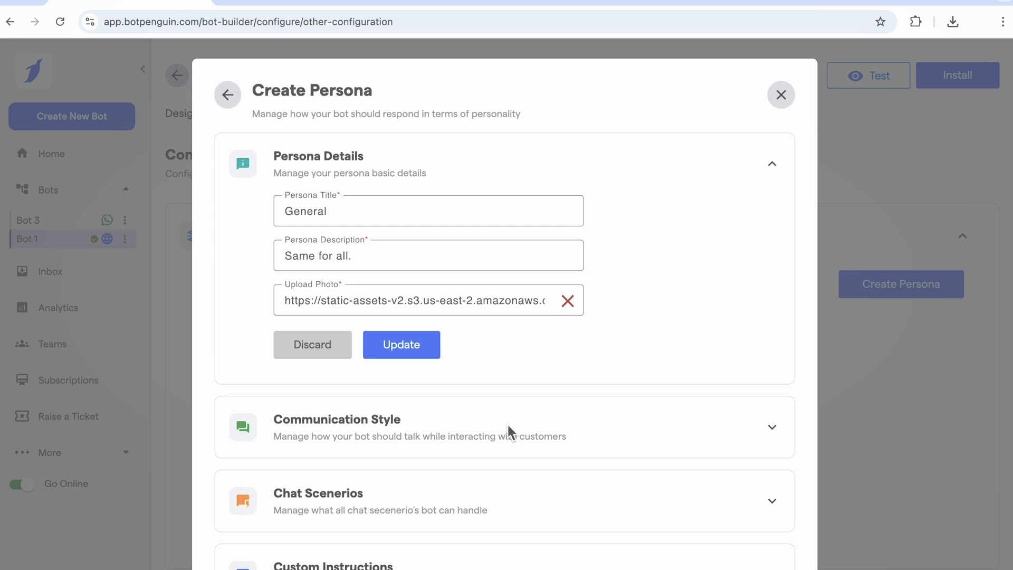
- Open Communication Style and set Answer Length to Very Short and Answer as to 2nd Person
{"action": "left_click", "coordinate": [443, 437]}
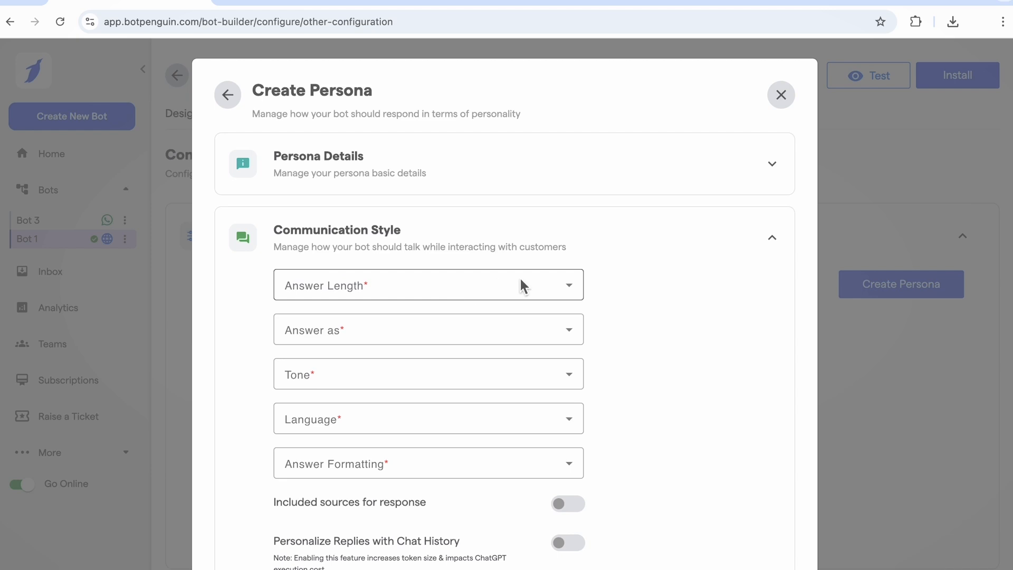
{"action": "left_click", "coordinate": [445, 294]}
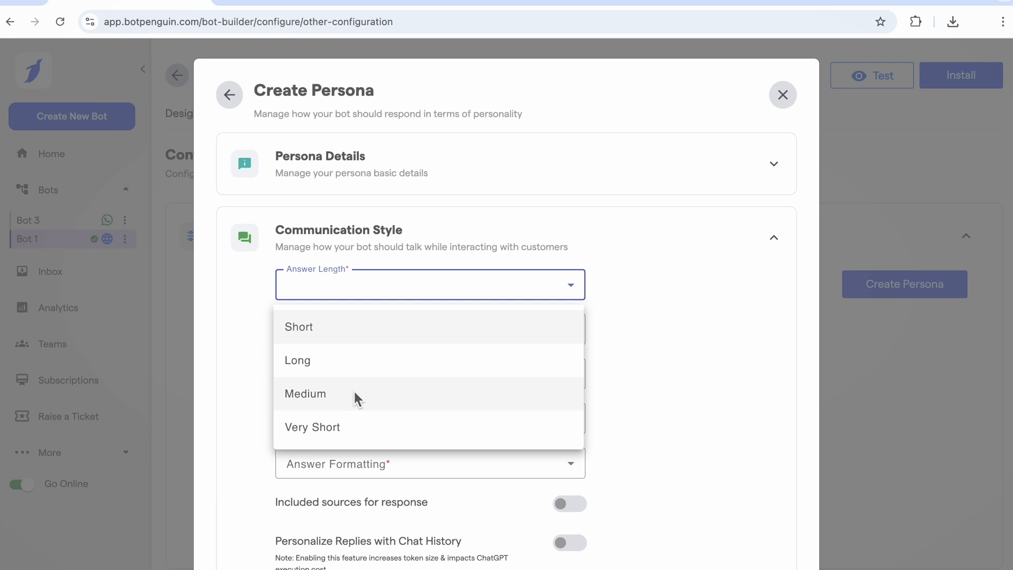
{"action": "left_click", "coordinate": [612, 376]}
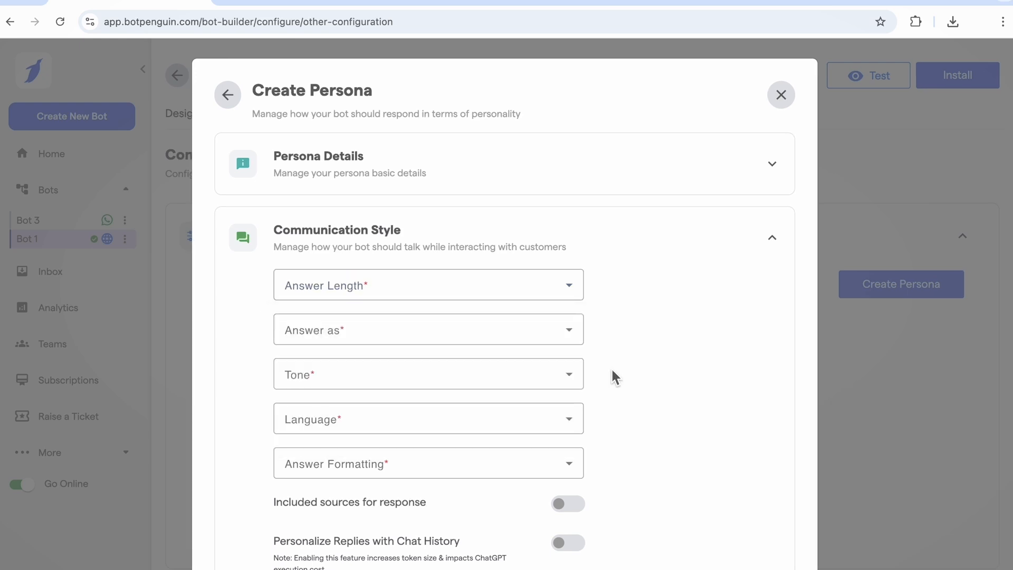
{"action": "left_click", "coordinate": [448, 332]}
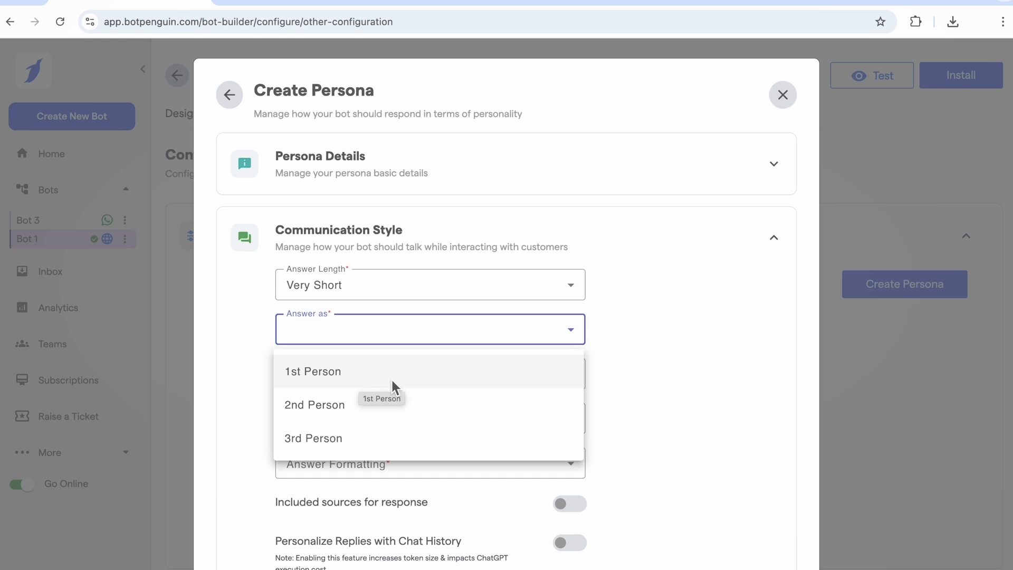
{"action": "left_click", "coordinate": [353, 412]}
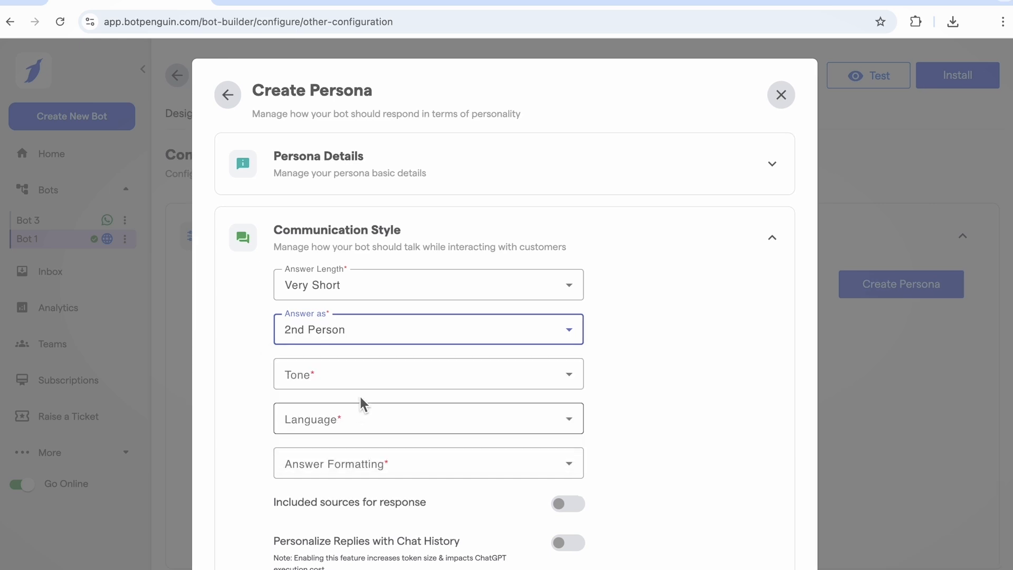
- Set the persona's Tone to Joyful and its Language to English
{"action": "left_click", "coordinate": [397, 385]}
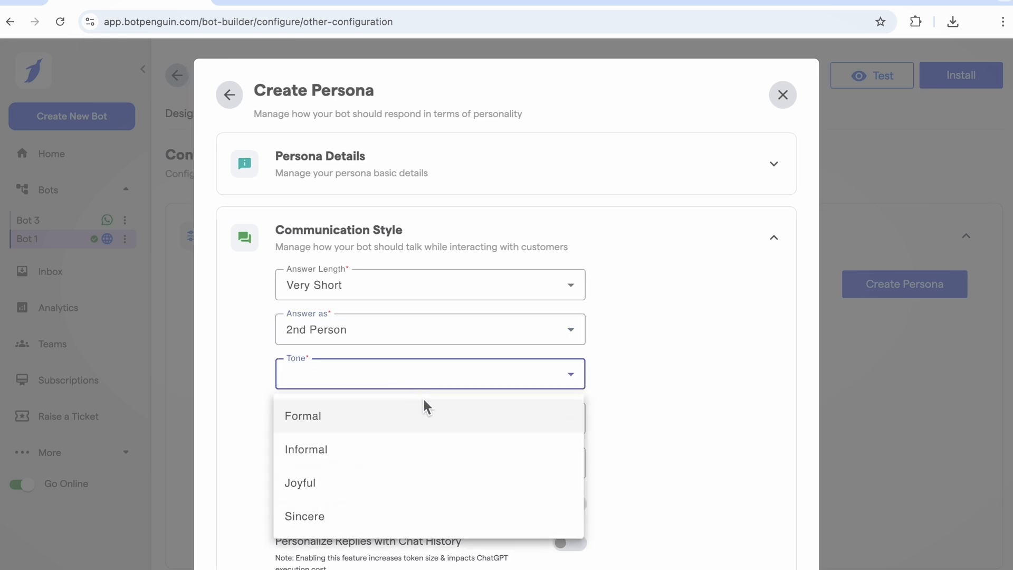
{"action": "left_click", "coordinate": [391, 482]}
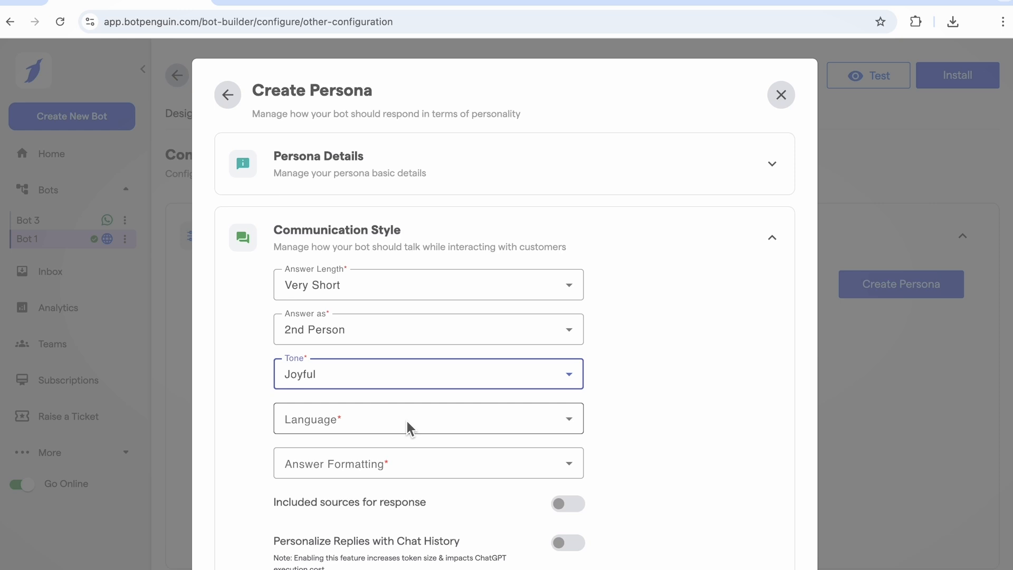
{"action": "left_click", "coordinate": [406, 421]}
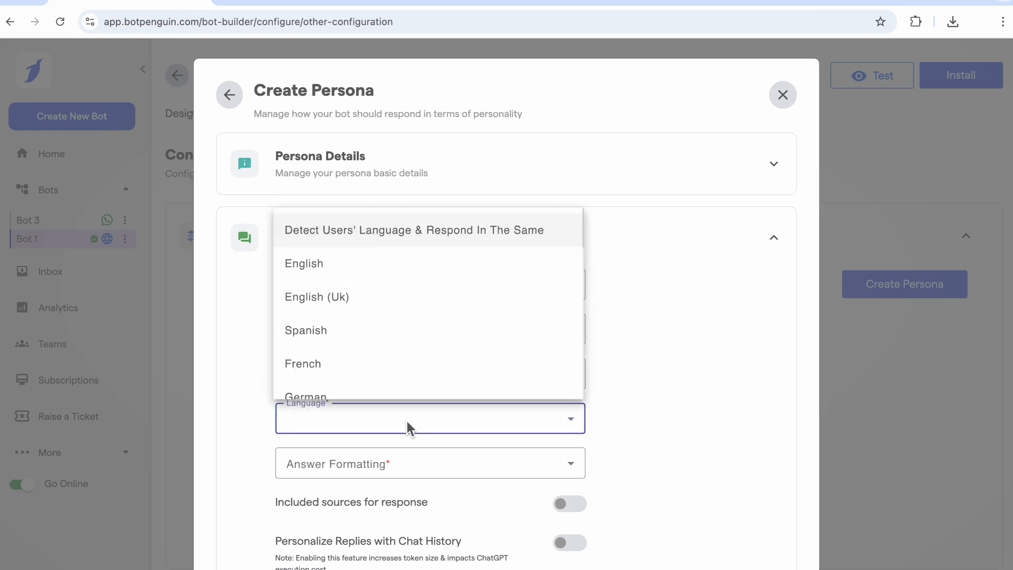
{"action": "left_click", "coordinate": [402, 275]}
- Set Answer Formatting to Paragraph
{"action": "scroll", "coordinate": [445, 384], "scroll_direction": "down", "scroll_amount": 1}
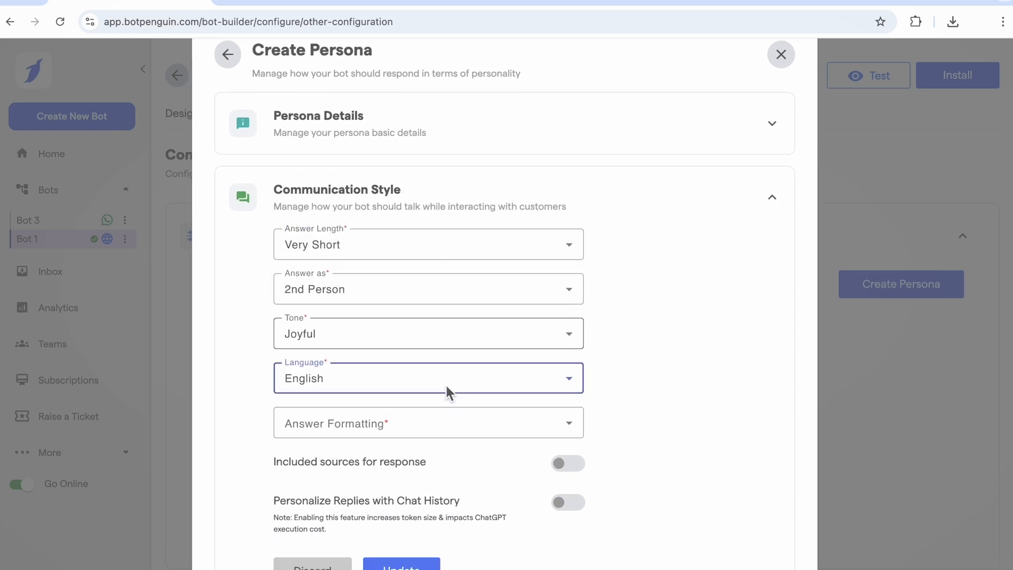
{"action": "scroll", "coordinate": [446, 387], "scroll_direction": "down", "scroll_amount": 1}
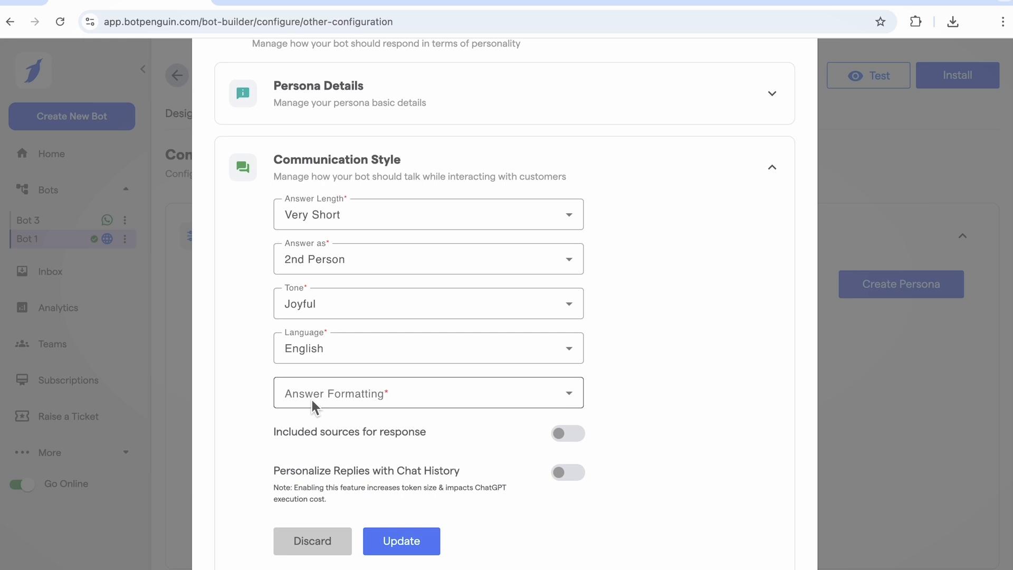
{"action": "left_click", "coordinate": [381, 397]}
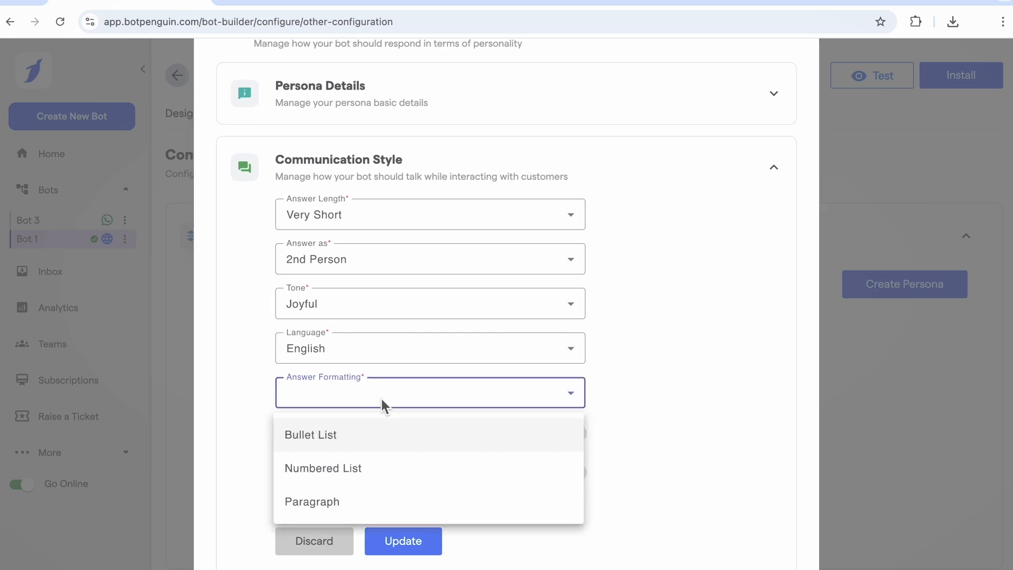
{"action": "left_click", "coordinate": [316, 499]}
- Enable Included sources for response and save the communication style
{"action": "scroll", "coordinate": [324, 406], "scroll_direction": "down", "scroll_amount": 1}
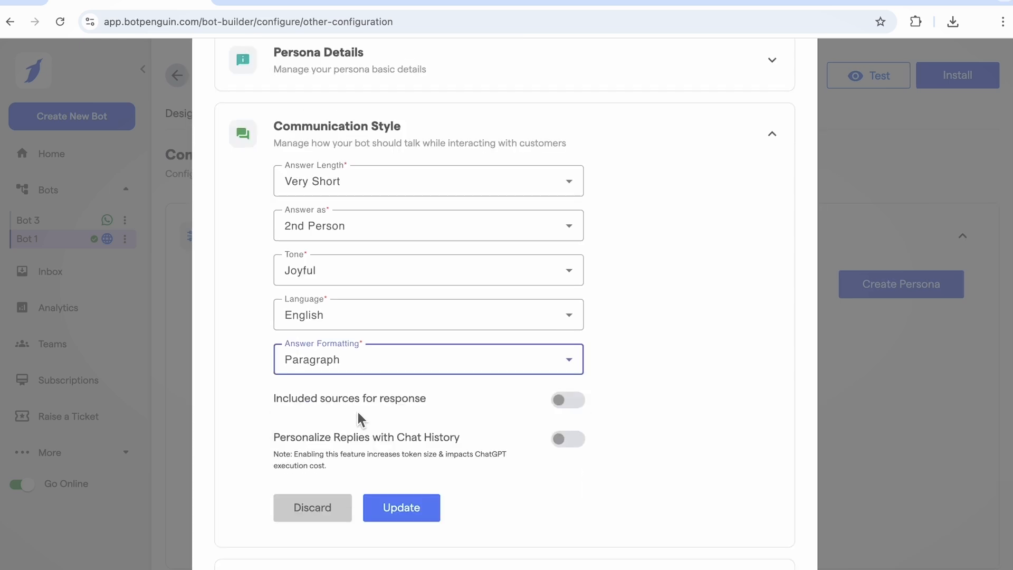
{"action": "left_click", "coordinate": [567, 400]}
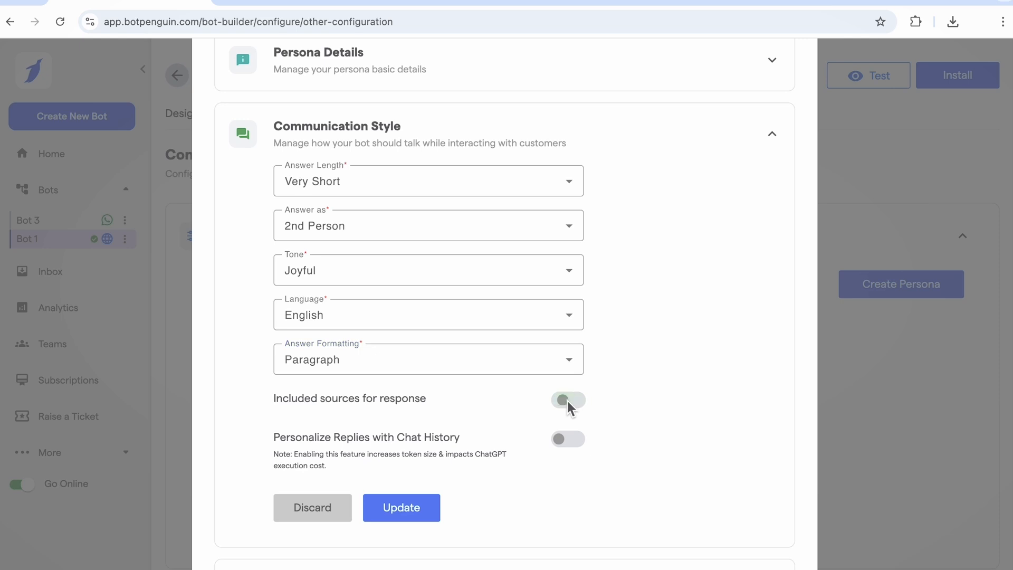
{"action": "scroll", "coordinate": [567, 402], "scroll_direction": "down", "scroll_amount": 1}
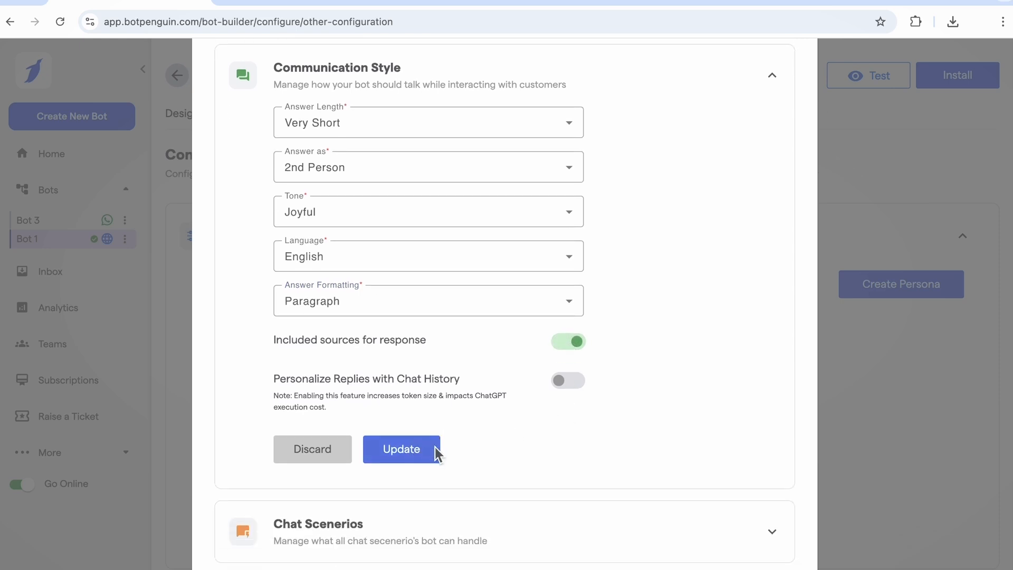
{"action": "left_click", "coordinate": [410, 449]}
- Expand Chat Scenarios to review the persona's default actions
{"action": "scroll", "coordinate": [445, 477], "scroll_direction": "down", "scroll_amount": 1}
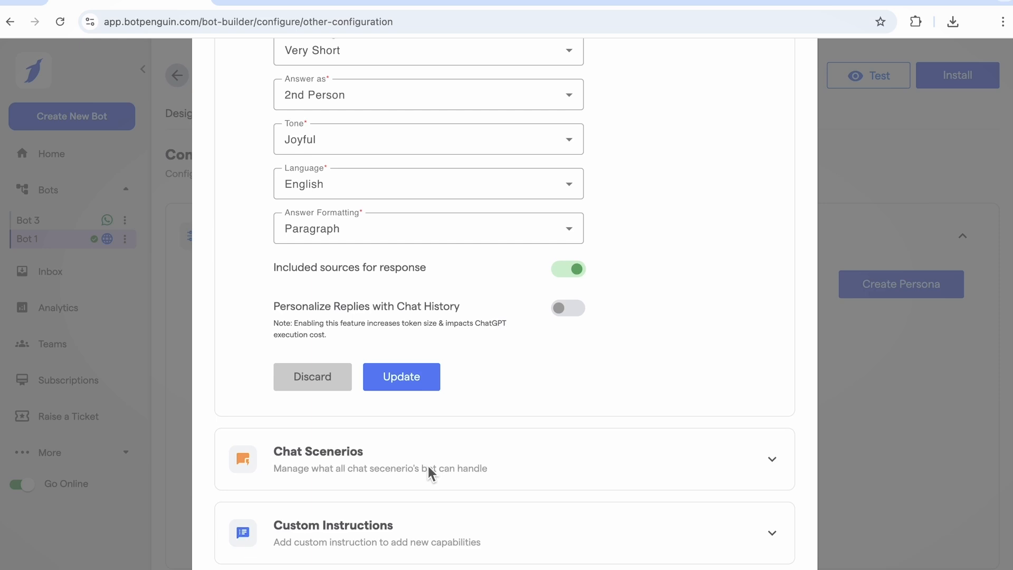
{"action": "left_click", "coordinate": [427, 466]}
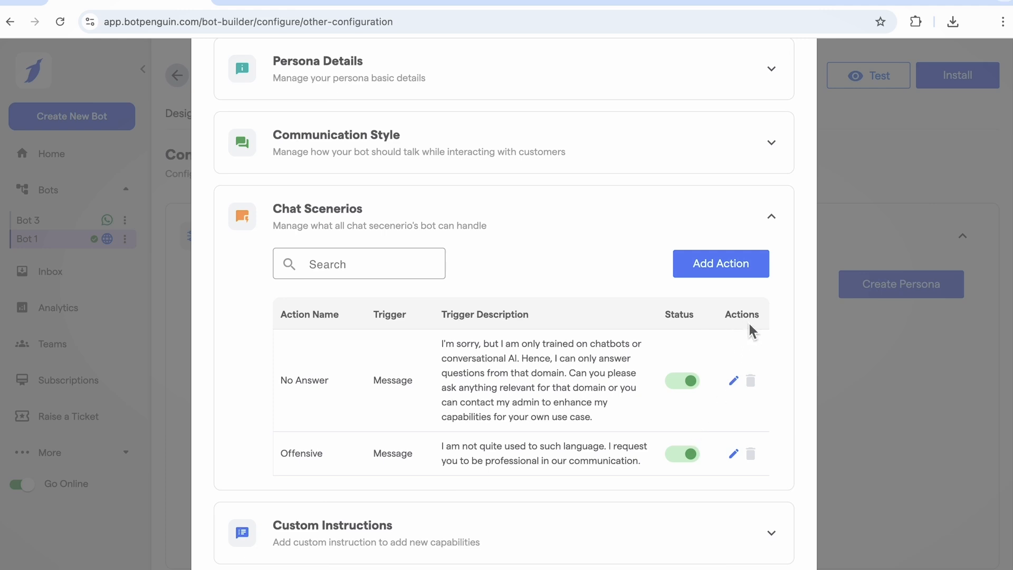
{"action": "left_click", "coordinate": [733, 381]}
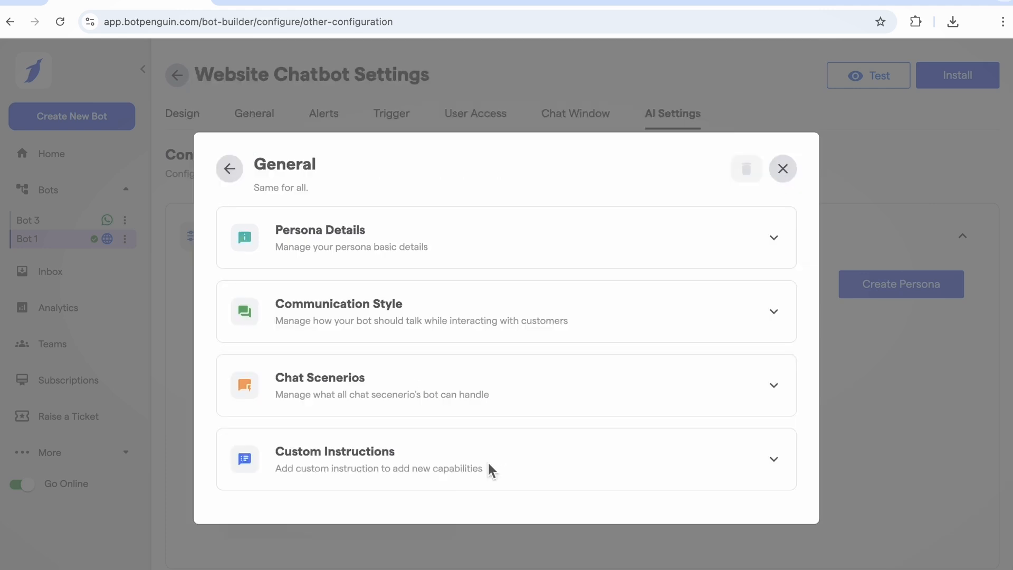
- Add the custom prompt "Be polite and friendly. Don't use slang. Don't use emojis" and update the persona
{"action": "left_click", "coordinate": [489, 466]}
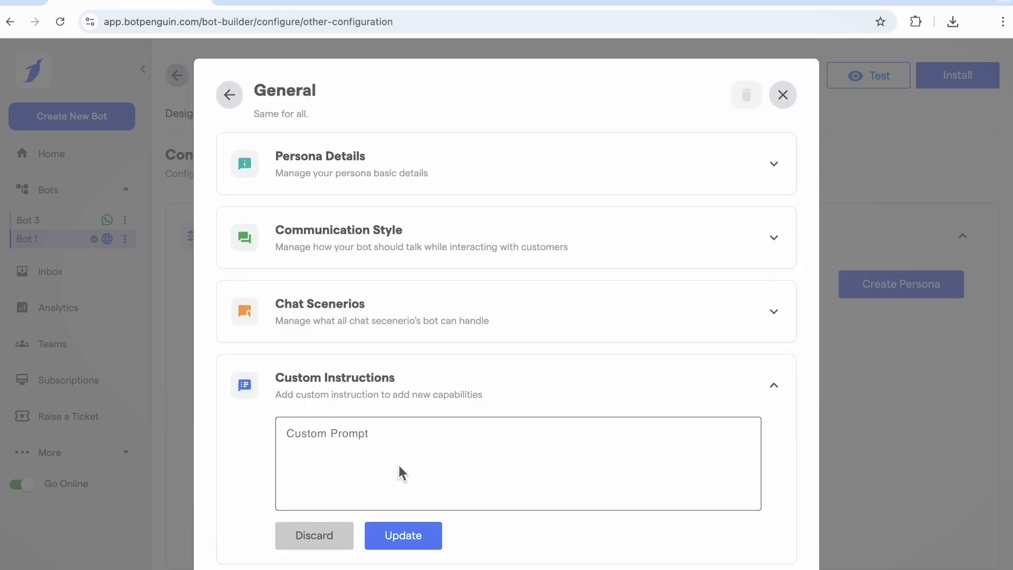
{"action": "left_click", "coordinate": [382, 452]}
{"action": "type", "text": "Be polite and friendly. Don’t use slang. Don’t use emojis"}
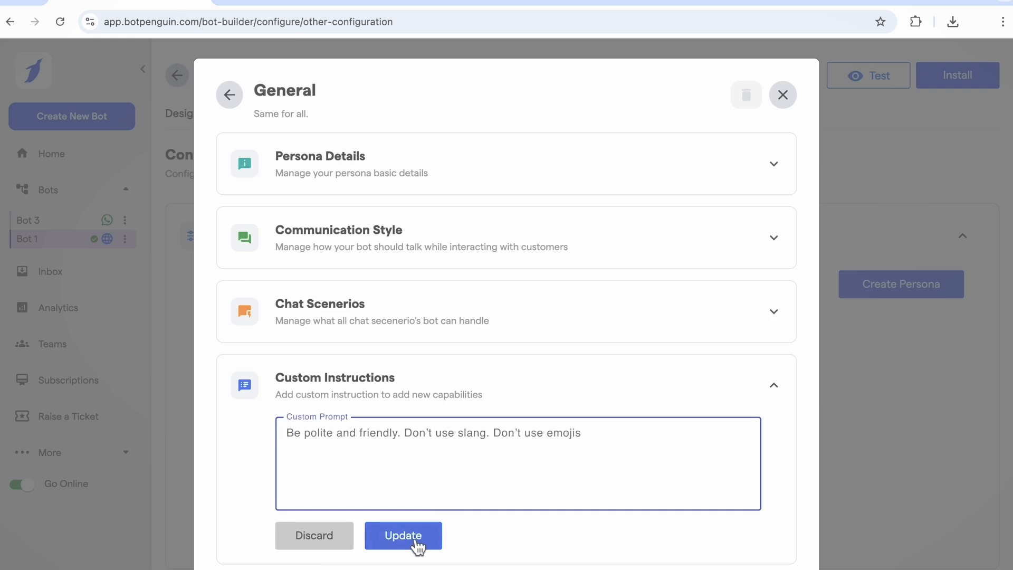
{"action": "left_click", "coordinate": [415, 543]}
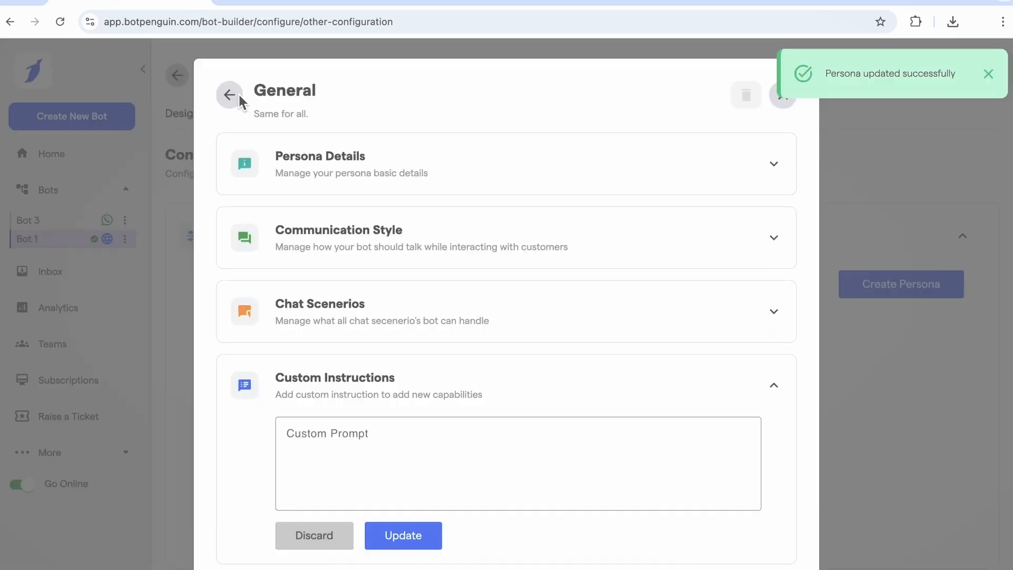
- Close the persona dialog and open the Integrate with ChatGPT option under ChatGPT Model Configuration
{"action": "left_click", "coordinate": [239, 94]}
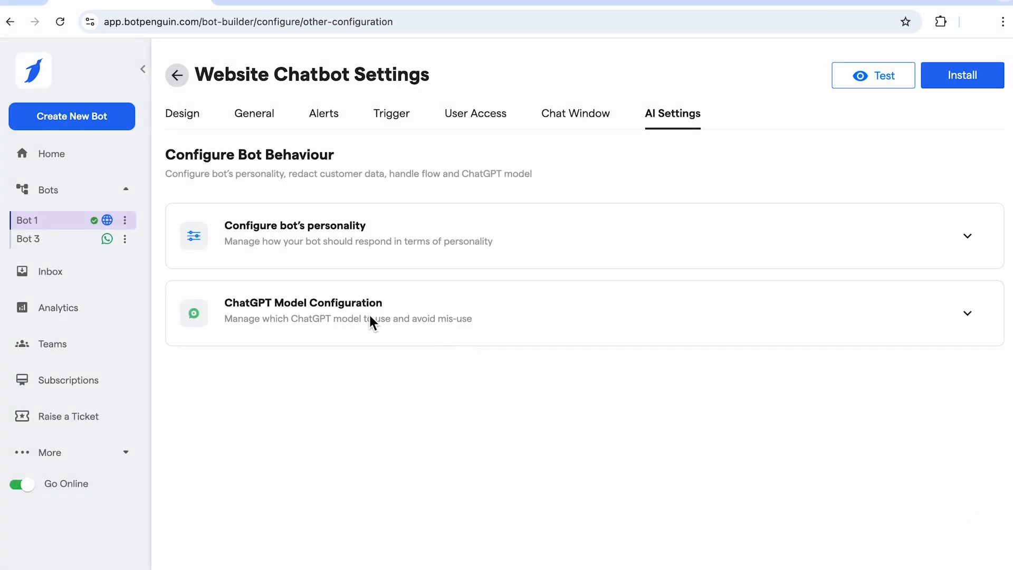
{"action": "left_click", "coordinate": [369, 313]}
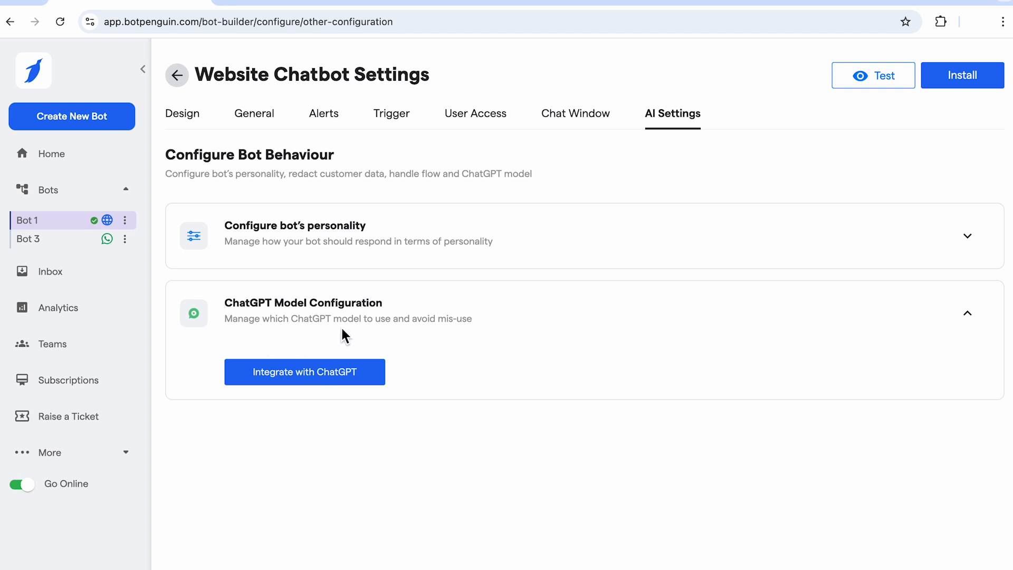
{"action": "left_click", "coordinate": [328, 376]}
{"action": "left_click", "coordinate": [558, 311]}
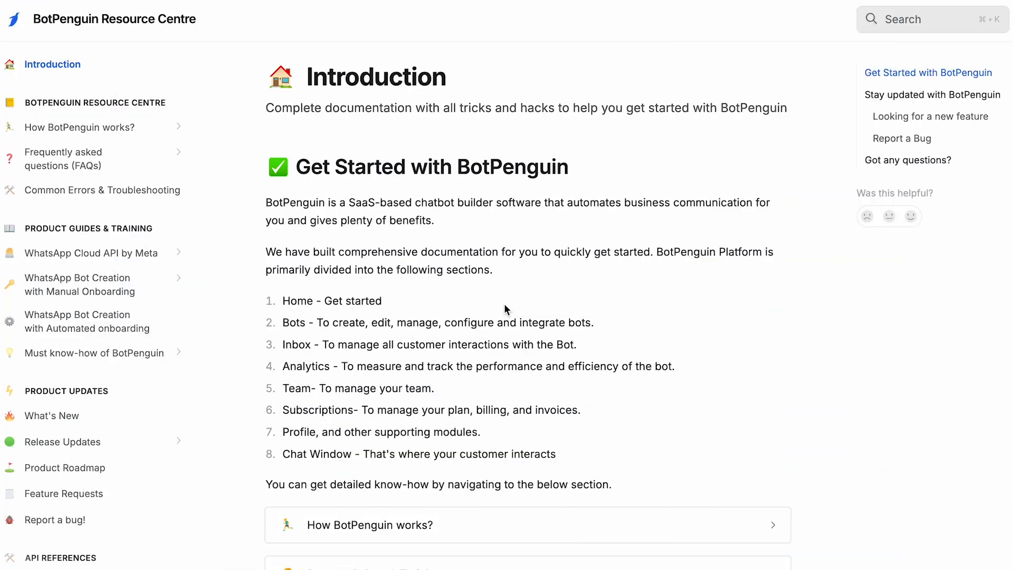
- Scroll through the BotPenguin Resource Centre introduction page
{"action": "scroll", "coordinate": [505, 303], "scroll_direction": "down", "scroll_amount": 2}
{"action": "scroll", "coordinate": [504, 308], "scroll_direction": "down", "scroll_amount": 5}
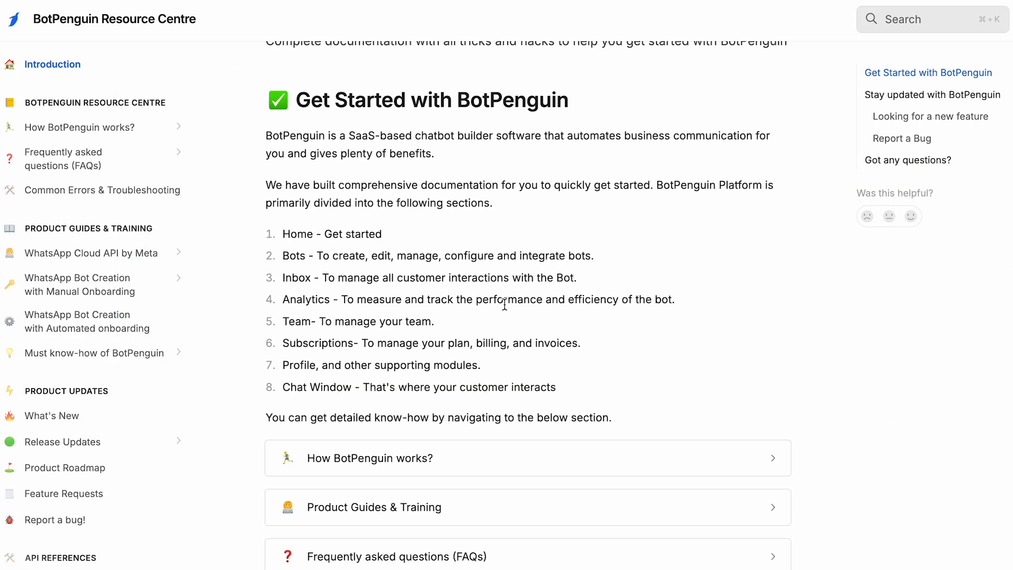
{"action": "scroll", "coordinate": [505, 306], "scroll_direction": "down", "scroll_amount": 5}
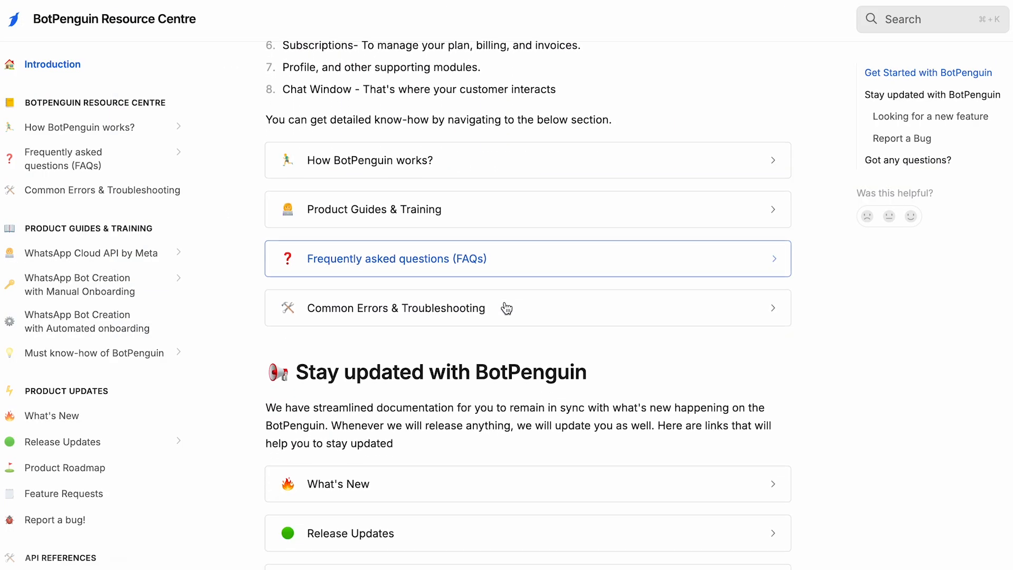
{"action": "scroll", "coordinate": [504, 301], "scroll_direction": "down", "scroll_amount": 5}
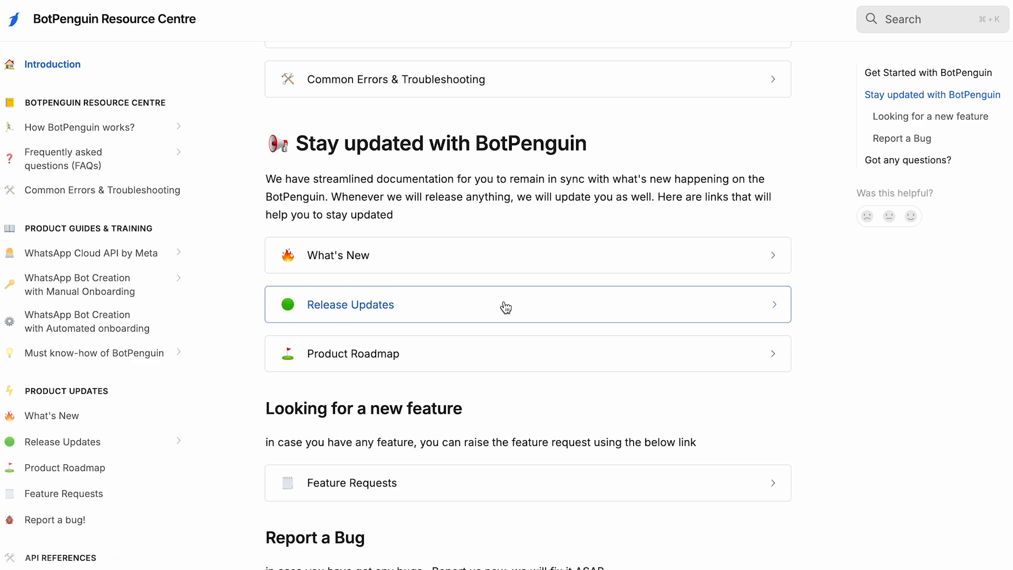
{"action": "scroll", "coordinate": [505, 306], "scroll_direction": "down", "scroll_amount": 3}
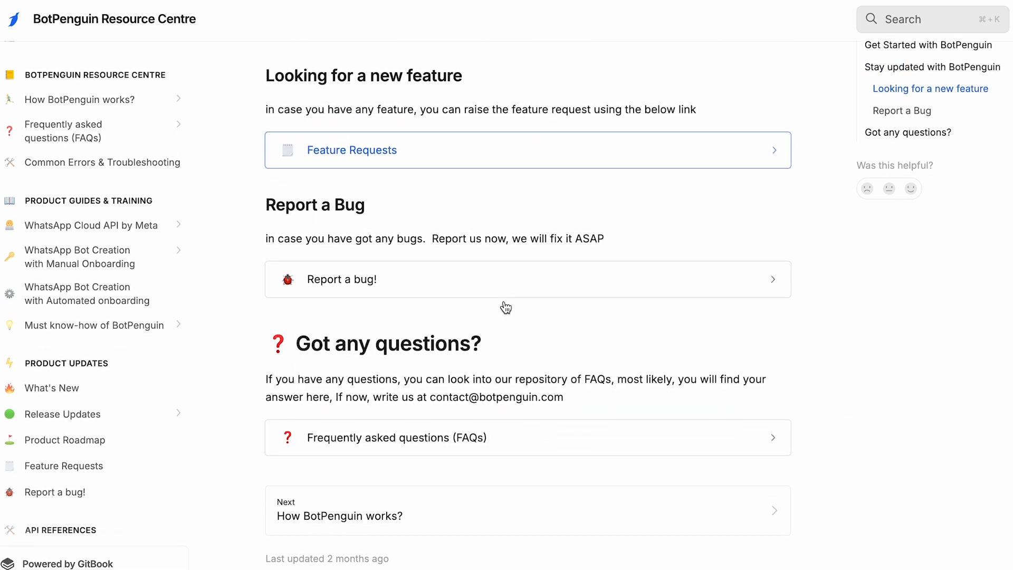